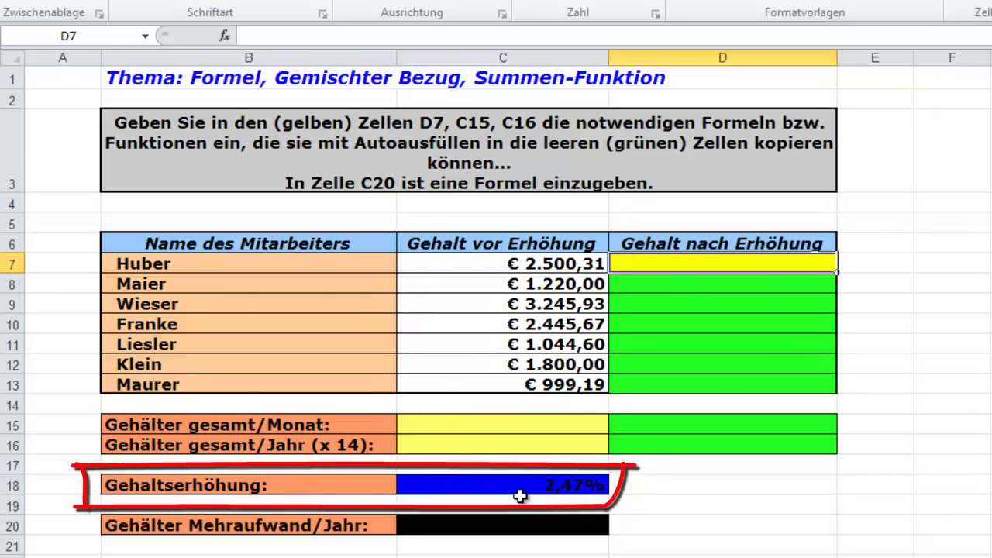
# Enter the formula =C7*$C$18 in cell D7, with an absolute reference to the raise percentage
pyautogui.write('=')
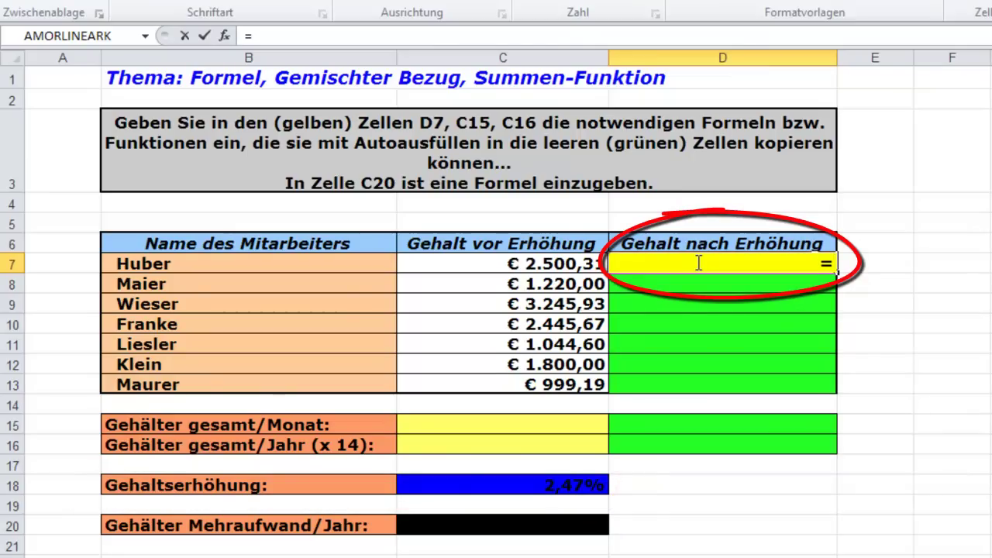
pyautogui.click(486, 266)
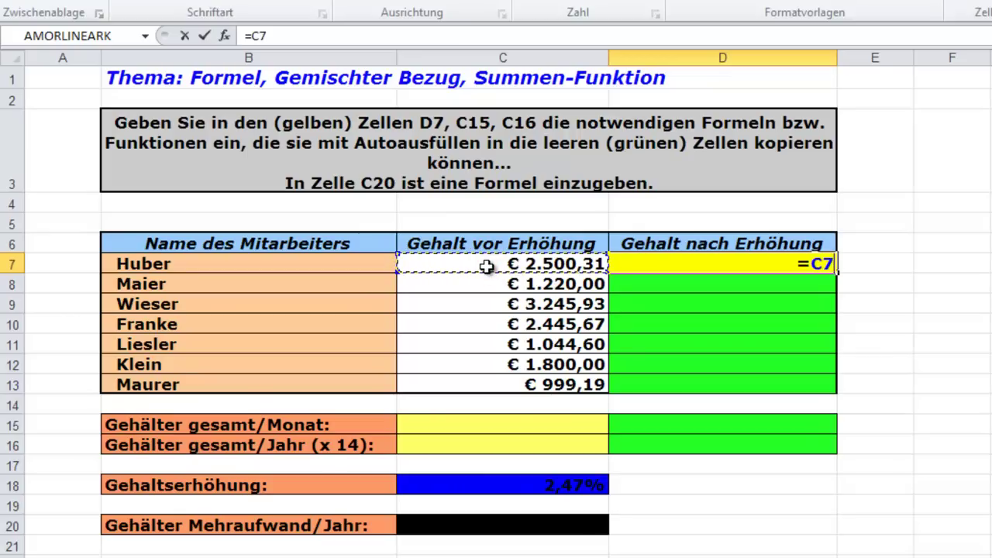
pyautogui.write('*')
pyautogui.click(514, 482)
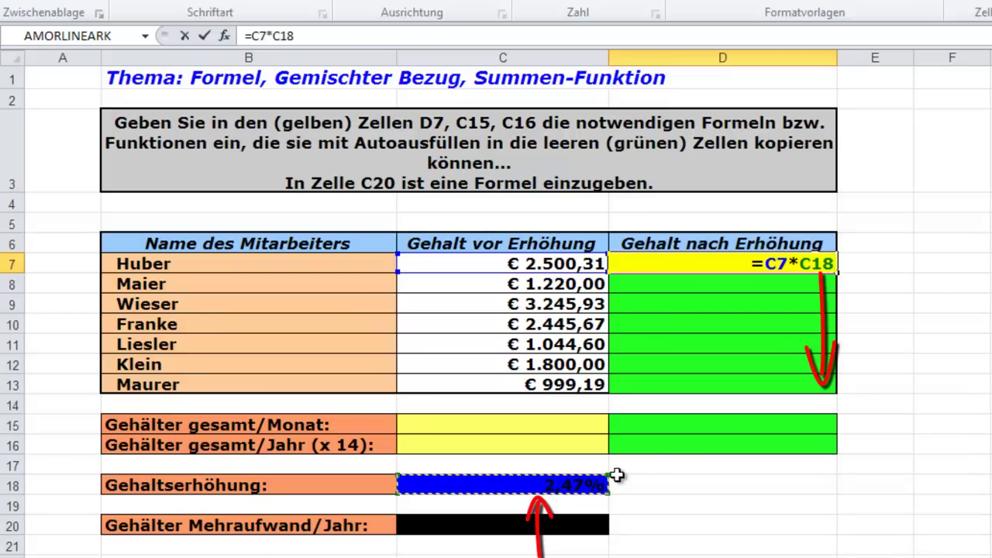
pyautogui.press('F4')
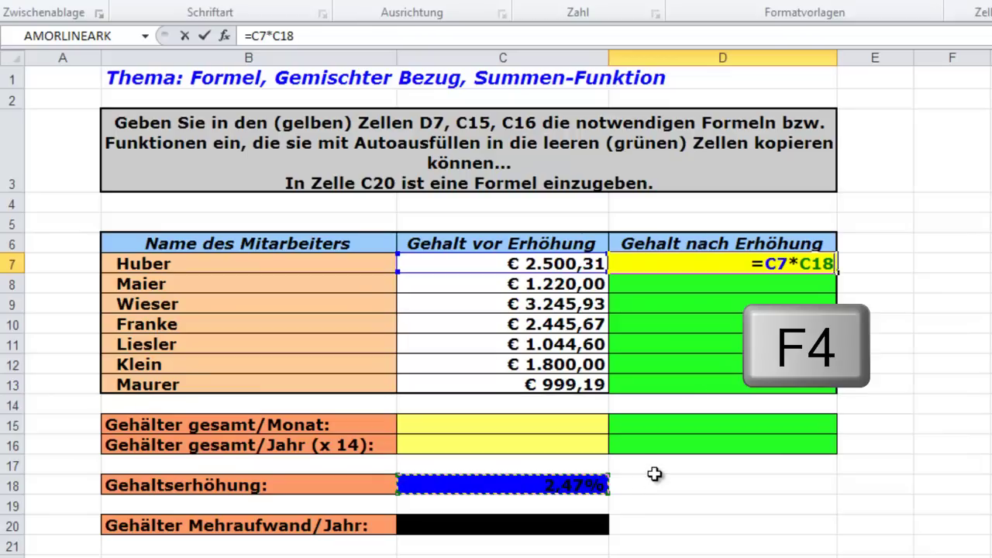
pyautogui.press('F4')
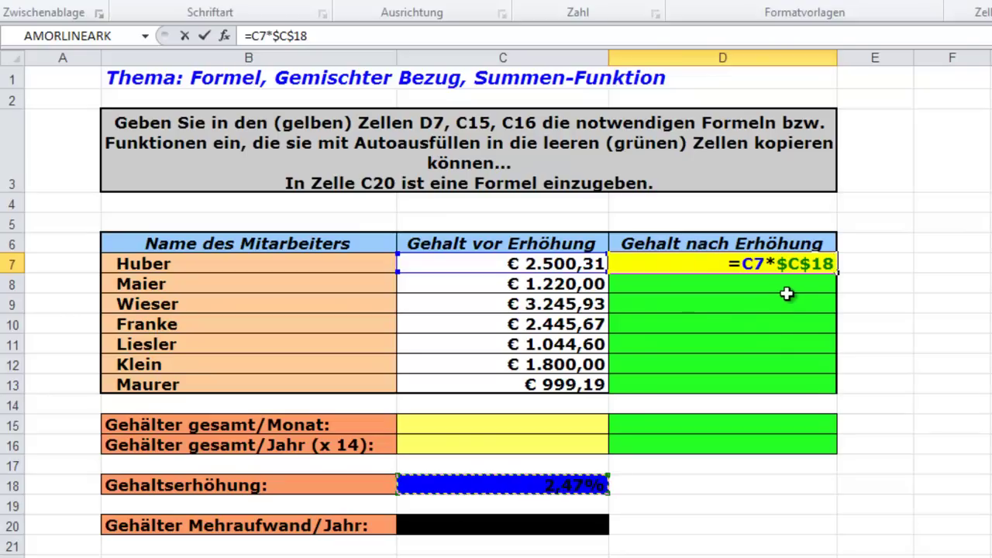
pyautogui.hotkey('ctrl', 'Return')
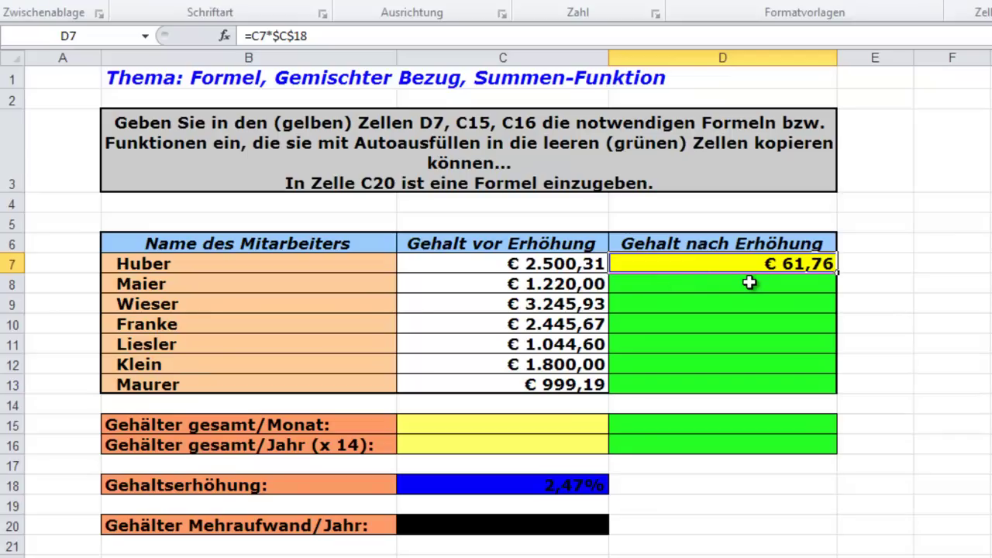
# Extend the D7 formula to =C7*$C$18+C7 and fill it down through D13
pyautogui.press('F2')
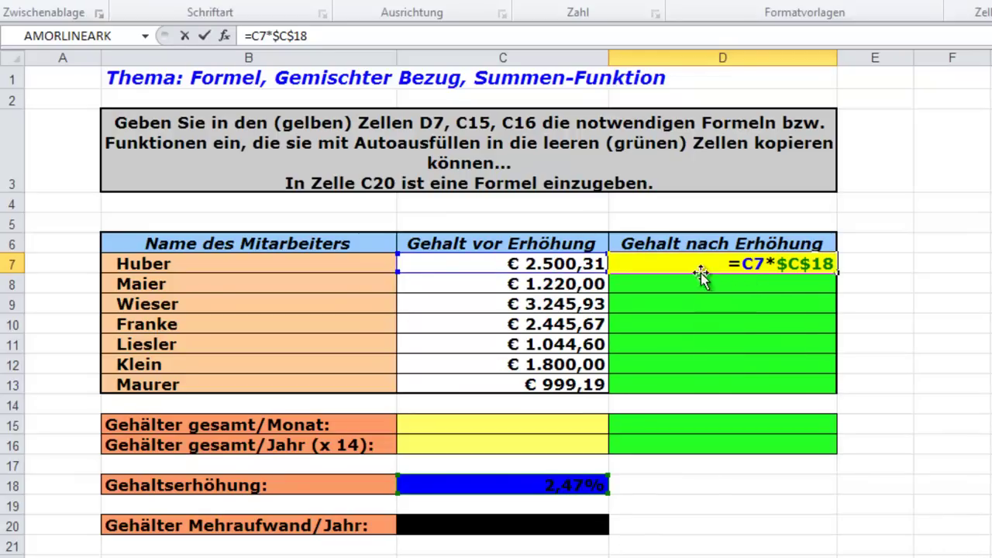
pyautogui.write('+')
pyautogui.click(563, 263)
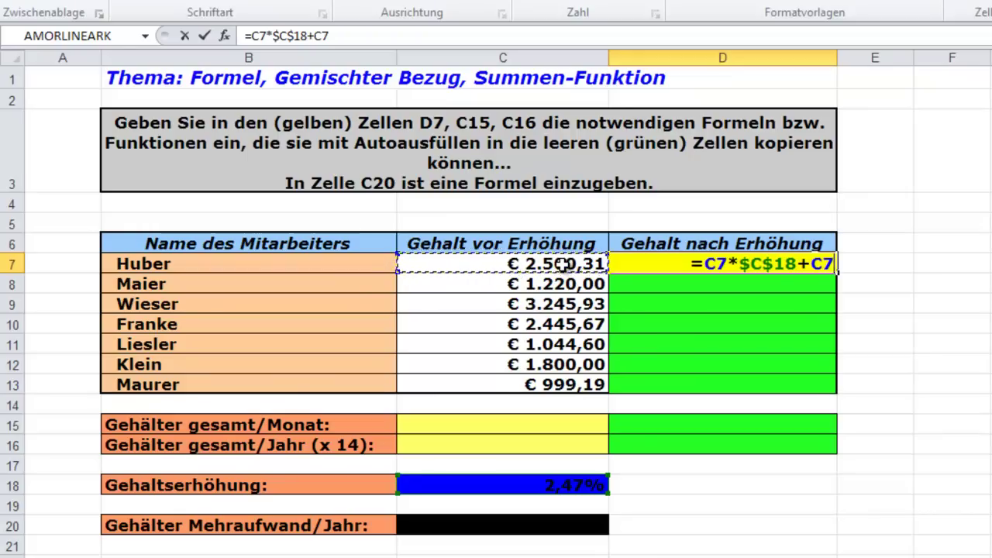
pyautogui.hotkey('ctrl', 'Return')
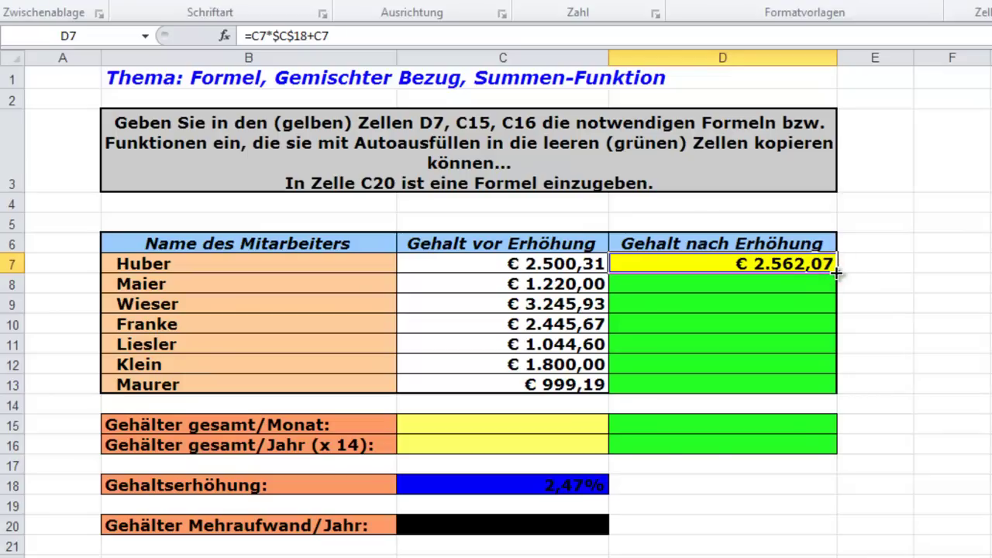
pyautogui.moveTo(837, 272); pyautogui.dragTo(837, 393)
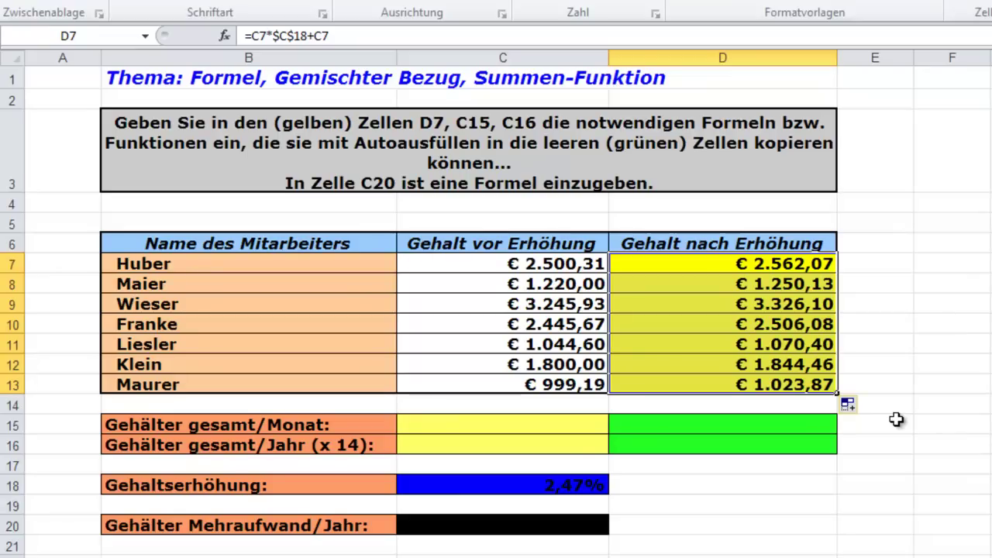
# Insert the sum function in C15 for the monthly total, with the range corrected to C7:C13
pyautogui.press('Left')
pyautogui.press('Down')
pyautogui.press('Down')
pyautogui.press('Down')
pyautogui.press('Down')
pyautogui.press('Down')
pyautogui.press('Down')
pyautogui.press('Down')
pyautogui.press('Down')
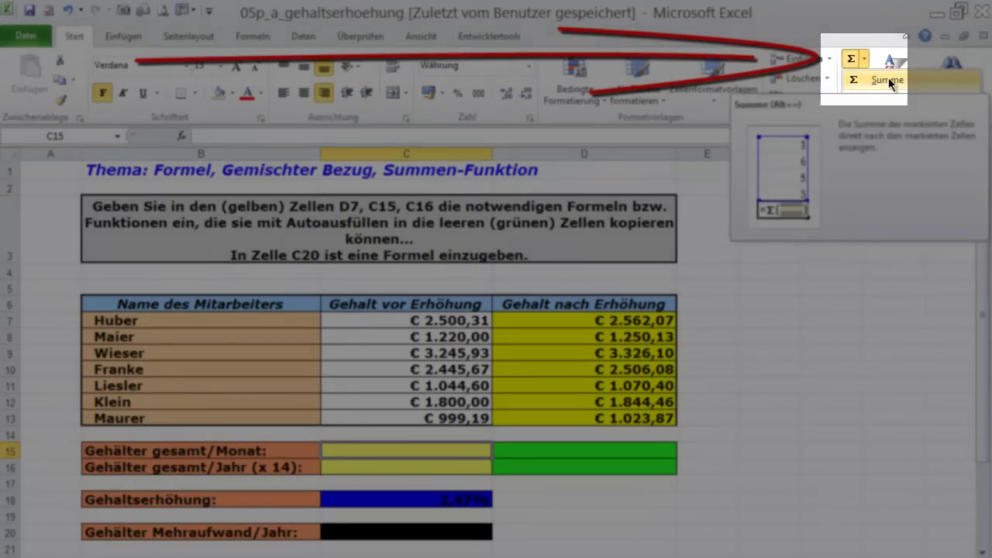
pyautogui.click(852, 66)
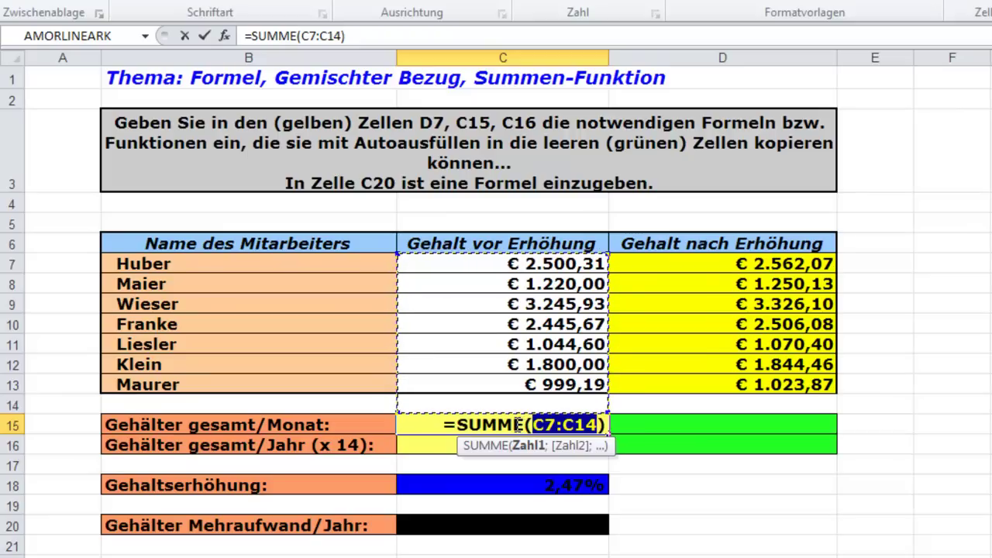
pyautogui.click(441, 264)
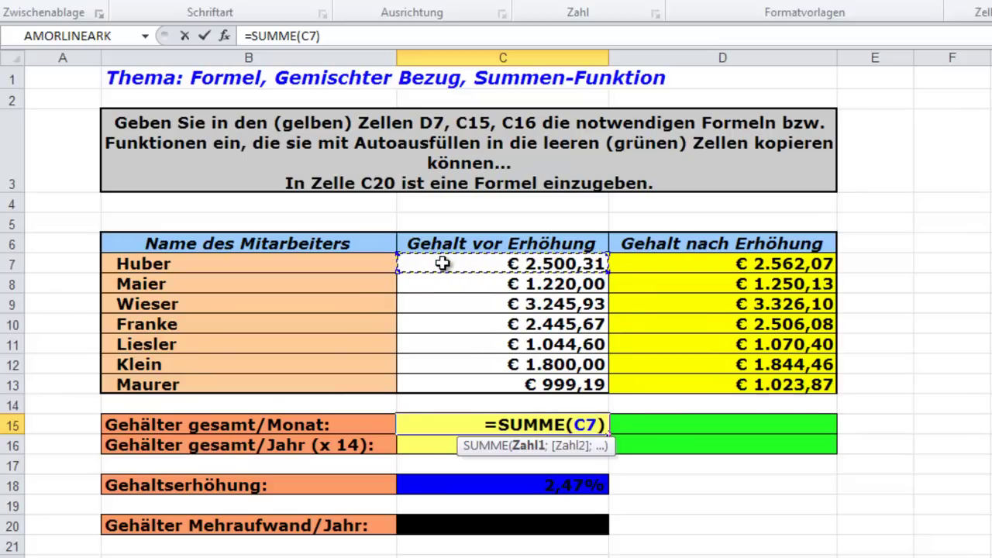
pyautogui.moveTo(442, 263); pyautogui.dragTo(441, 377)
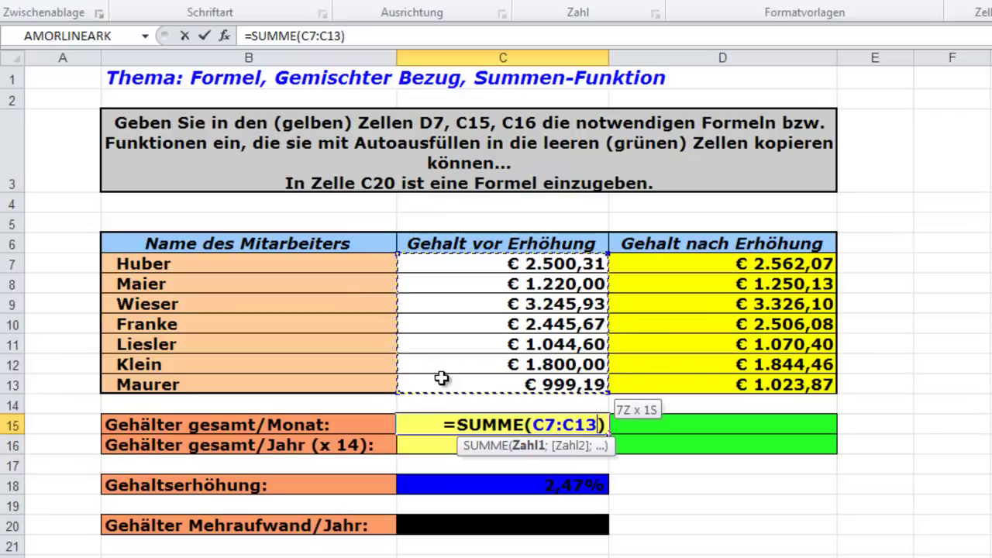
pyautogui.moveTo(441, 378); pyautogui.dragTo(441, 377)
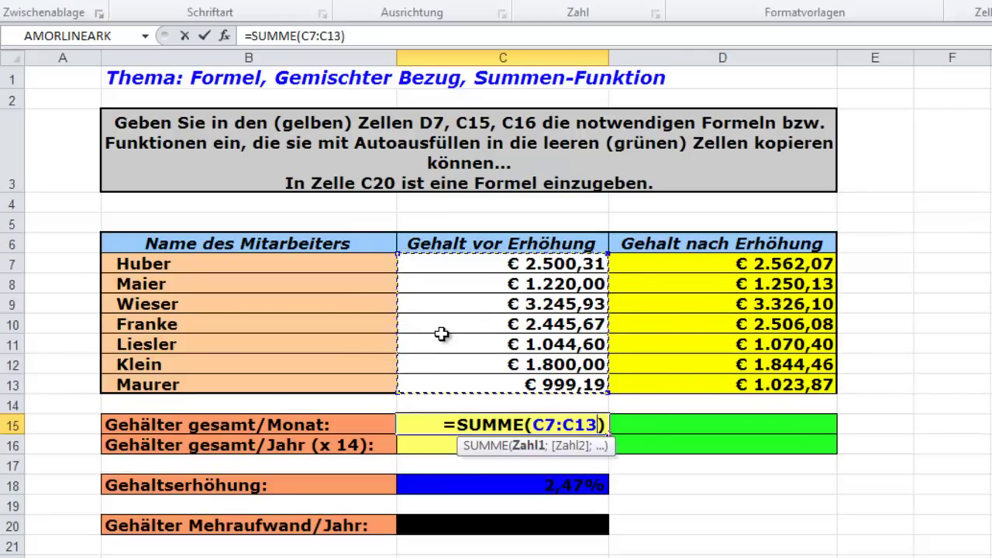
pyautogui.hotkey('ctrl', 'Return')
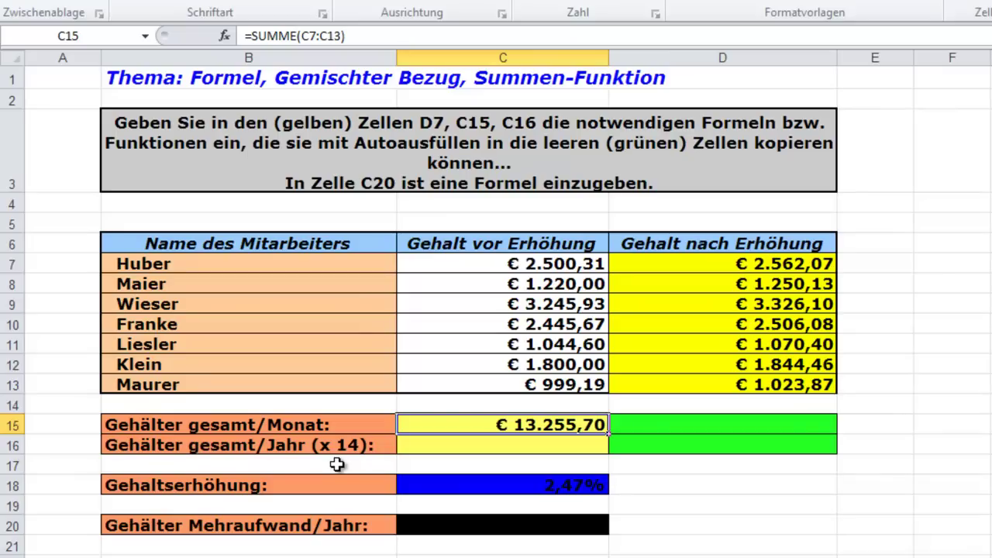
# Enter the formula =C15*14 in C16 to calculate the yearly salary total
pyautogui.click(532, 448)
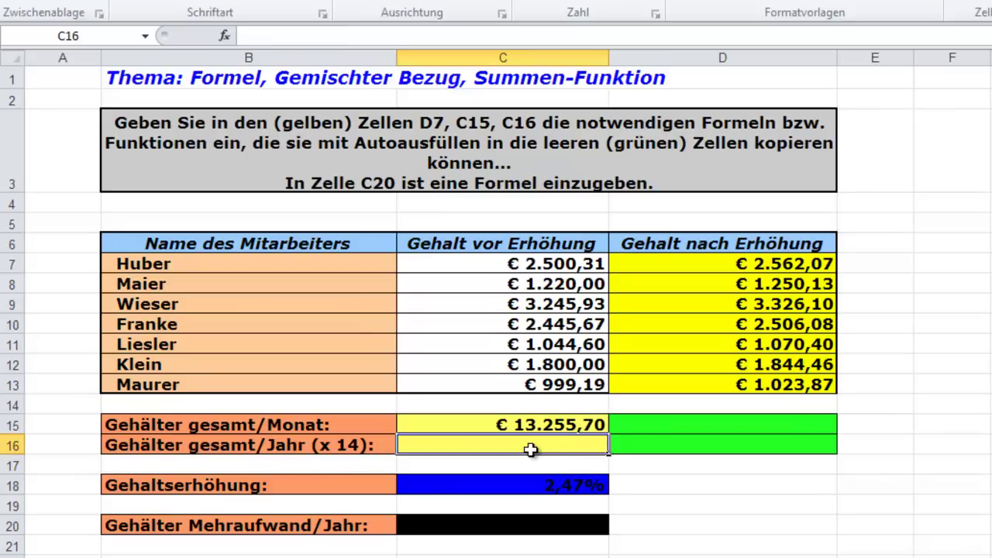
pyautogui.write('=')
pyautogui.click(525, 425)
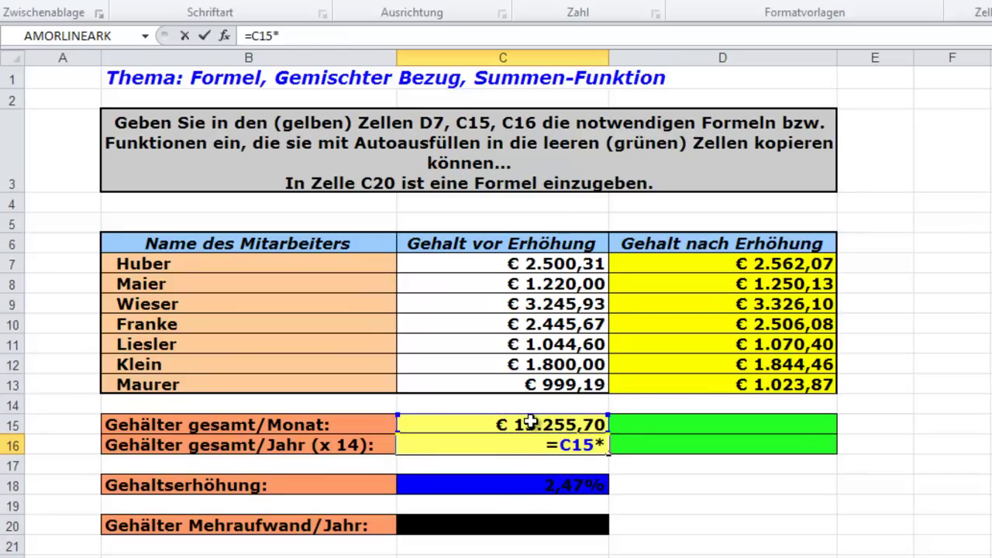
pyautogui.write('14')
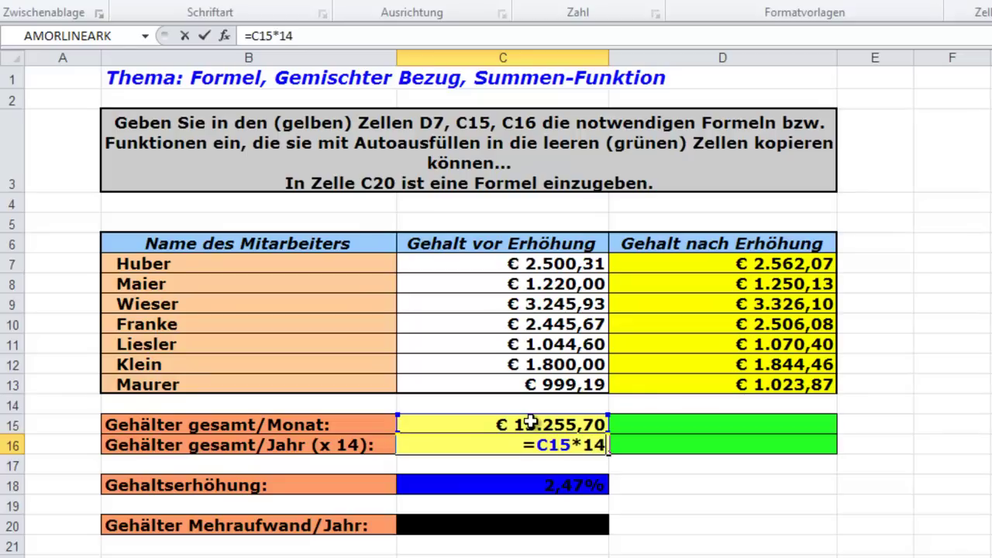
pyautogui.hotkey('ctrl', 'Return')
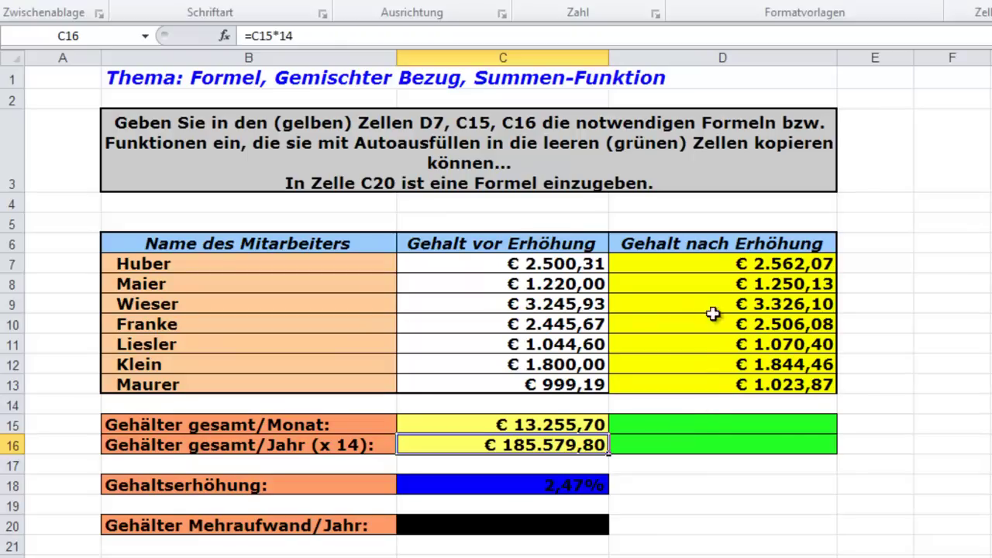
# Fill the formulas in C15 and C16 across to column D, checking the cell ranges used by both monthly sums
pyautogui.click(603, 428)
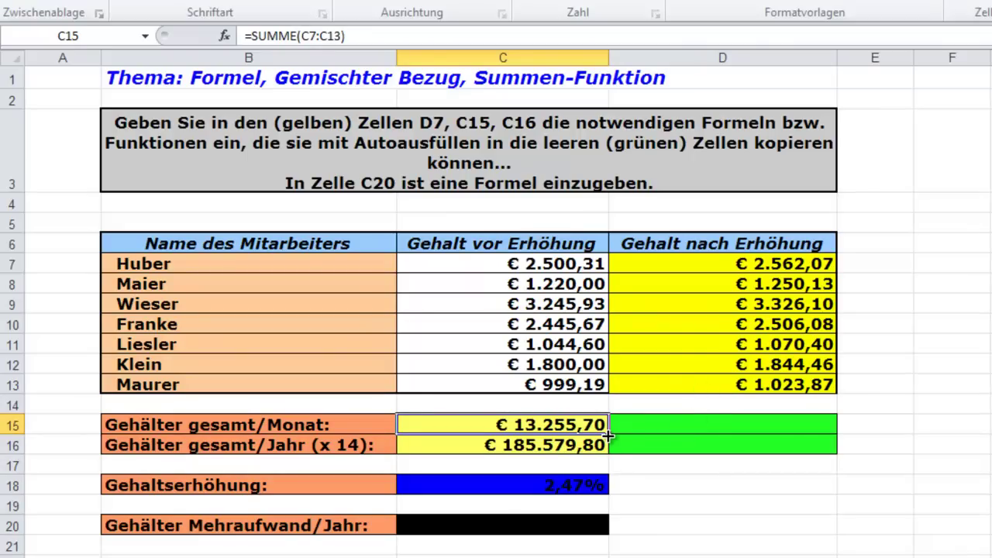
pyautogui.moveTo(609, 436); pyautogui.dragTo(742, 433)
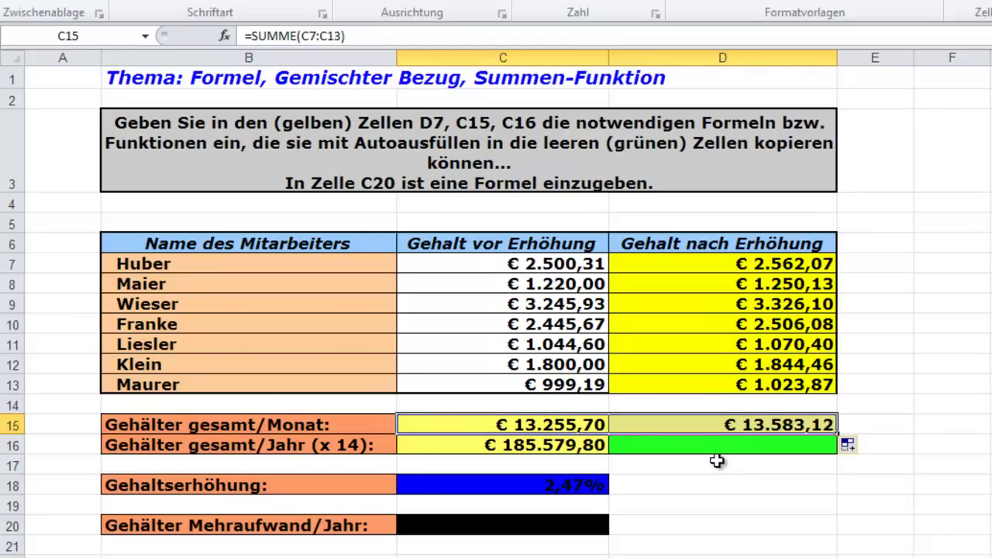
pyautogui.press('F2')
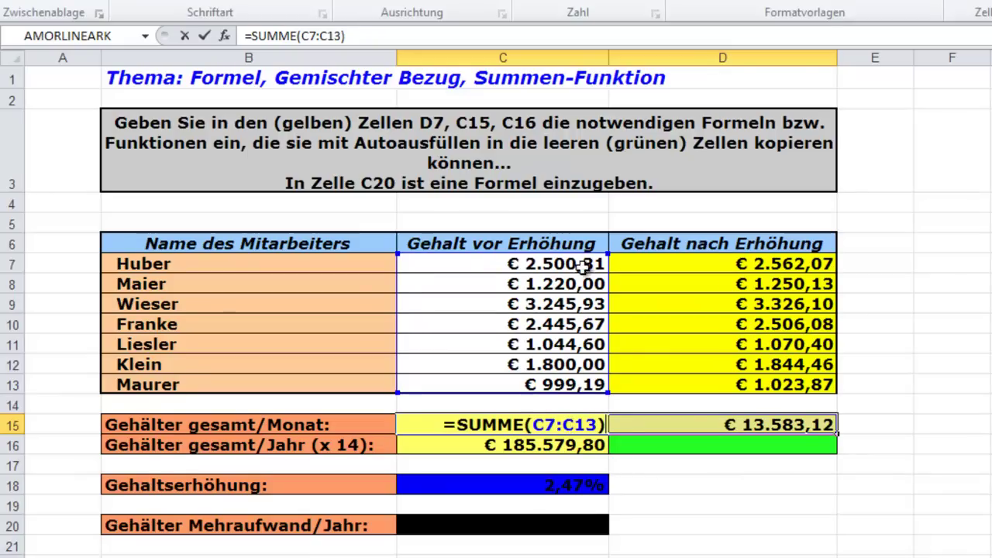
pyautogui.doubleClick(690, 424)
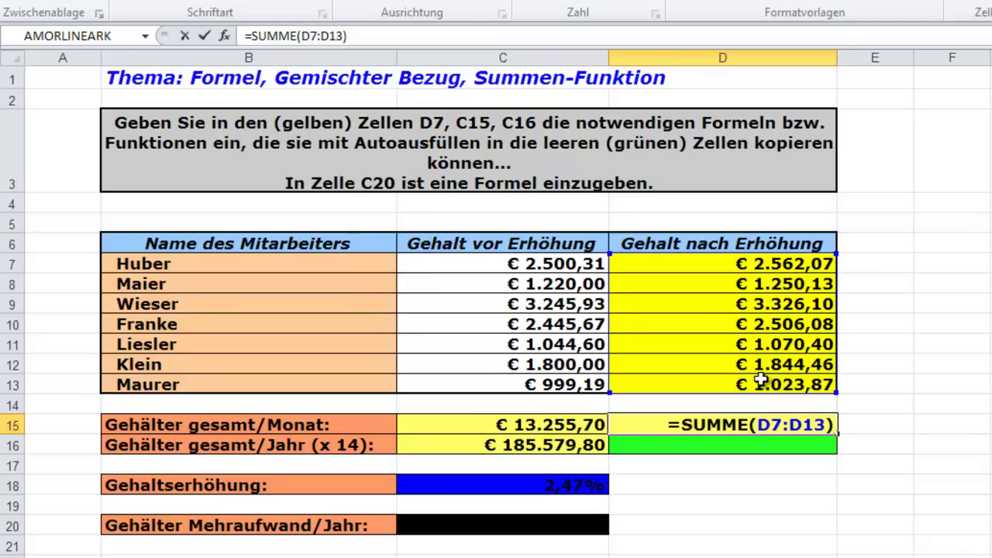
pyautogui.hotkey('ctrl', 'Return')
pyautogui.click(573, 446)
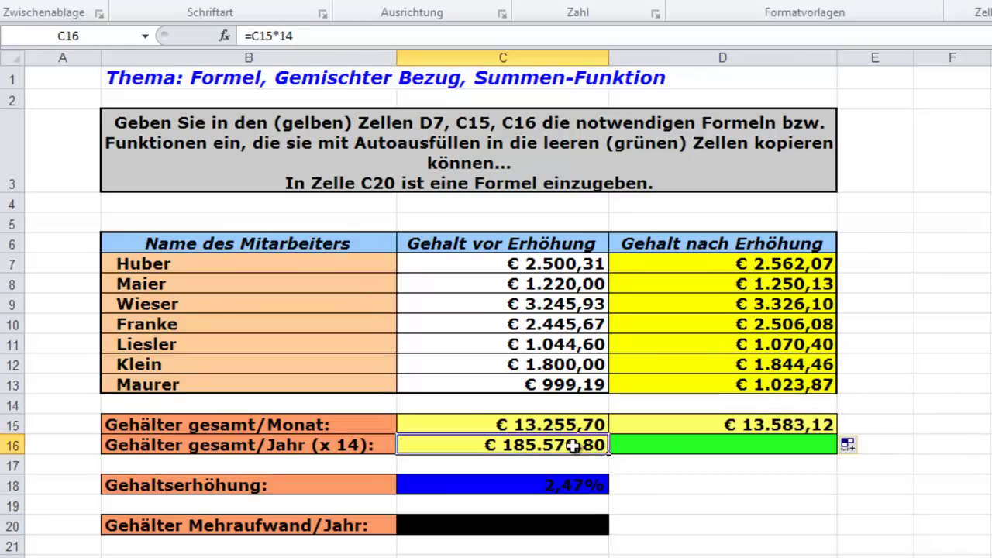
pyautogui.moveTo(608, 454); pyautogui.dragTo(781, 446)
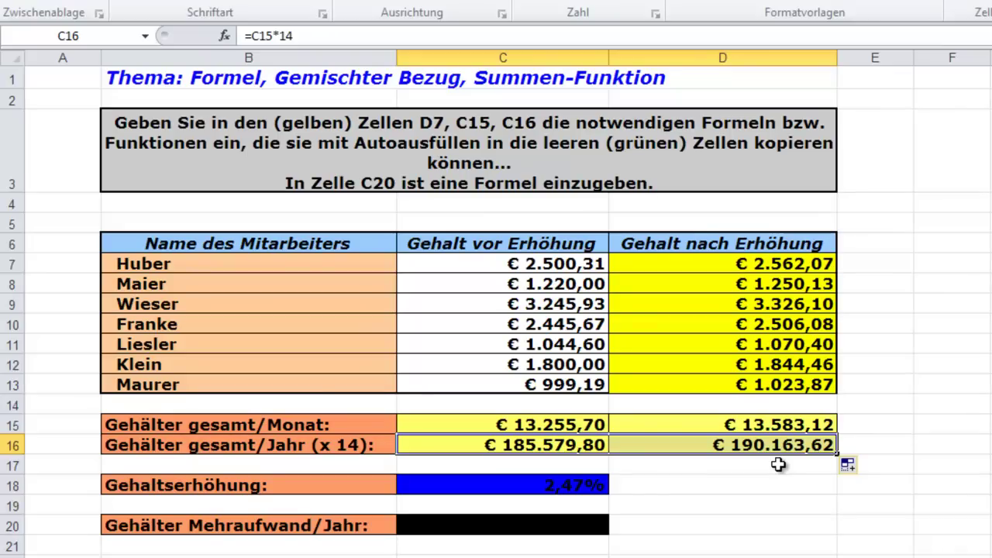
# Enter the formula =D16-C16 in C20 to calculate the additional yearly salary cost
pyautogui.click(504, 519)
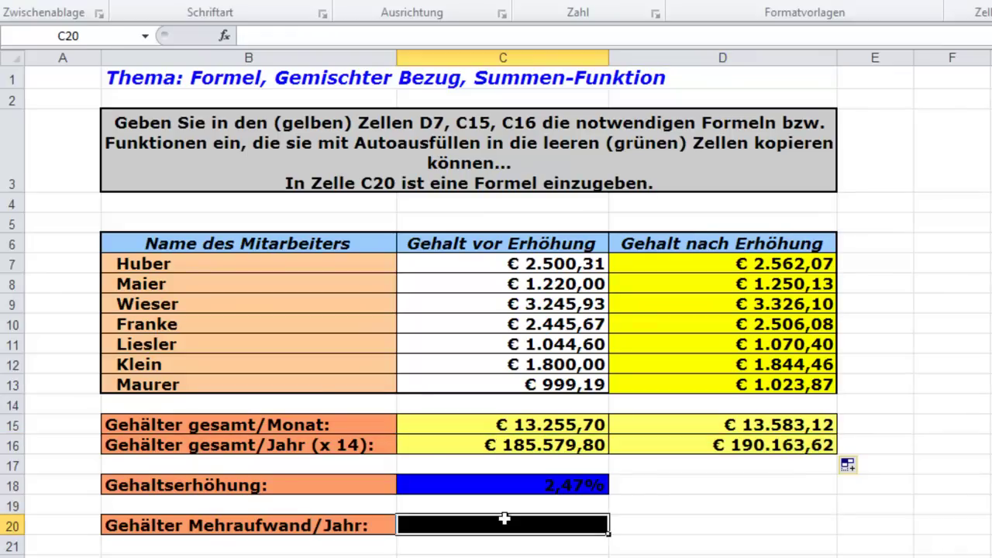
pyautogui.write('=')
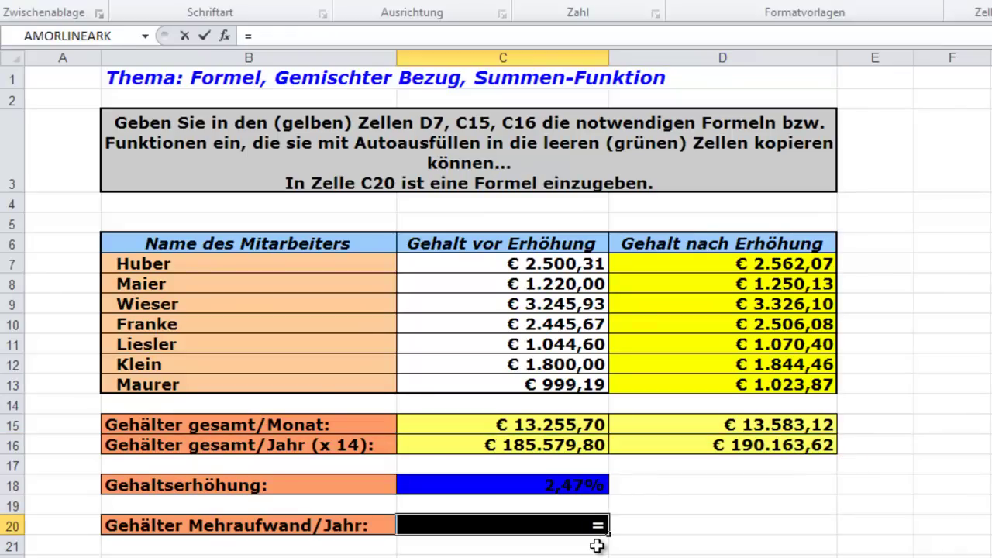
pyautogui.click(693, 444)
pyautogui.write('-')
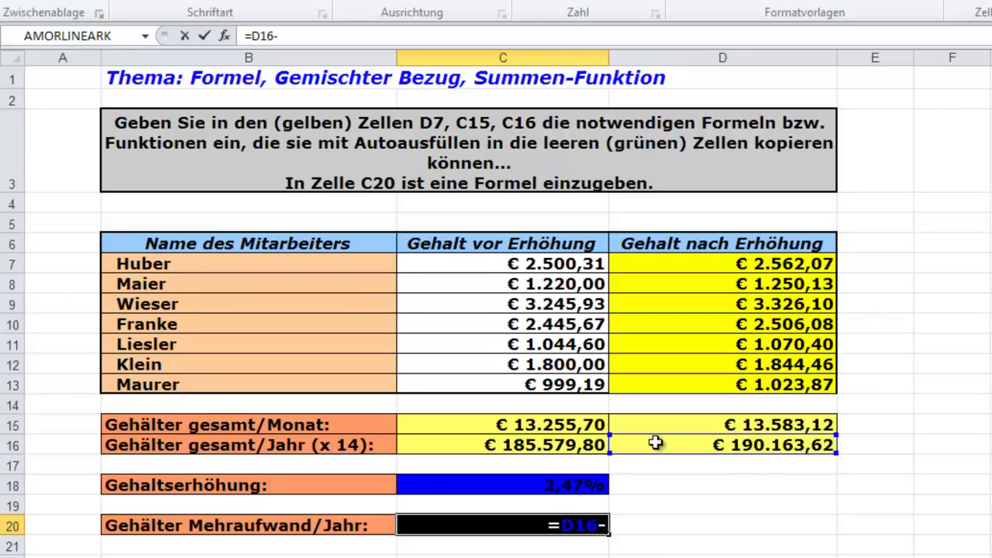
pyautogui.click(551, 442)
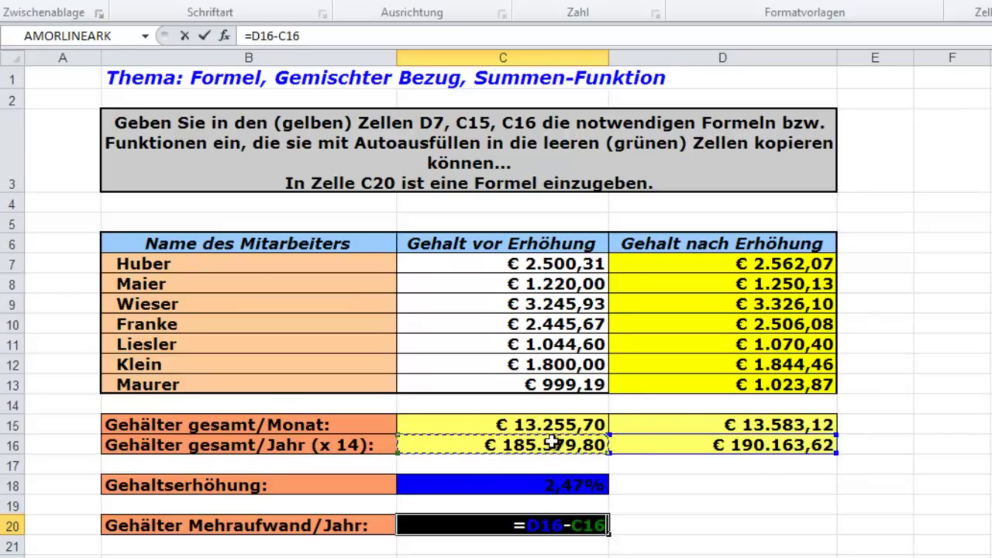
pyautogui.hotkey('ctrl', 'Return')
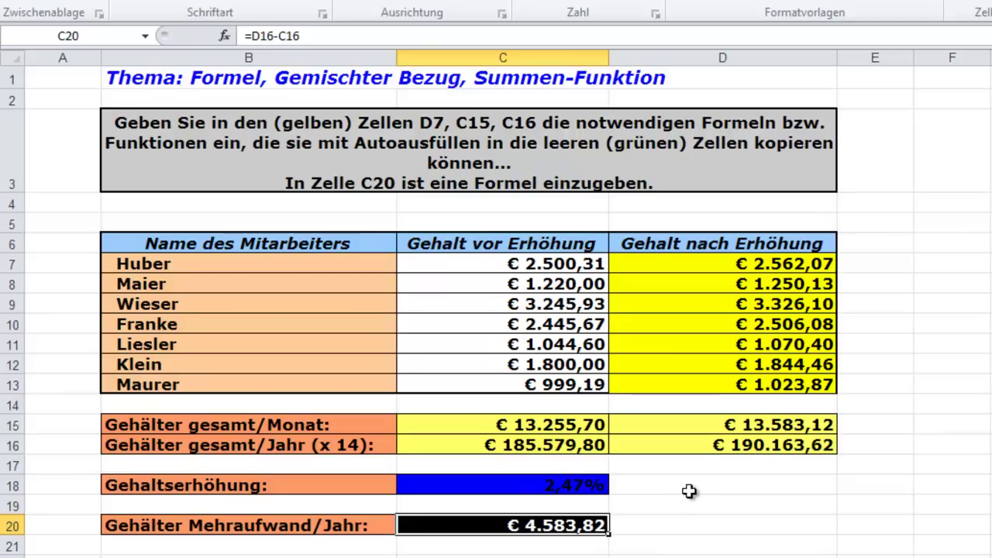